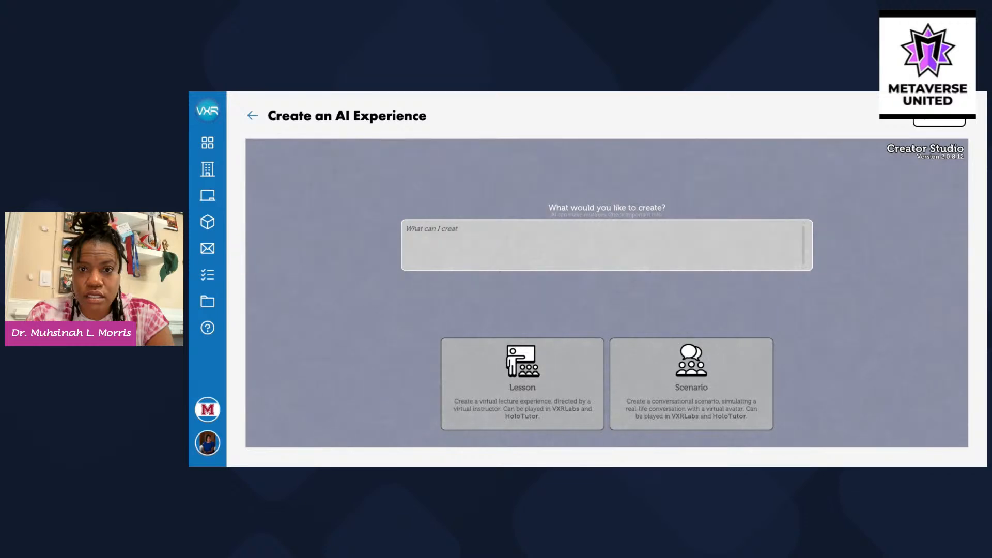
Choose Lesson as the experience type to build
{"action": "left_click", "coordinate": [606, 245]}
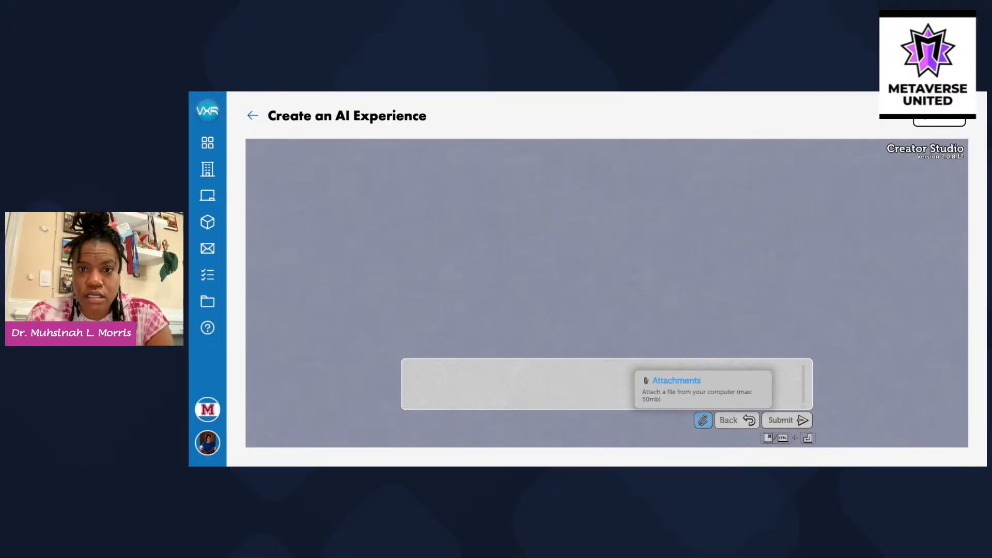
Use the Chapter 2 slides as context and request a college chemistry lesson with Gen Z real-world examples
{"action": "left_click", "coordinate": [437, 437]}
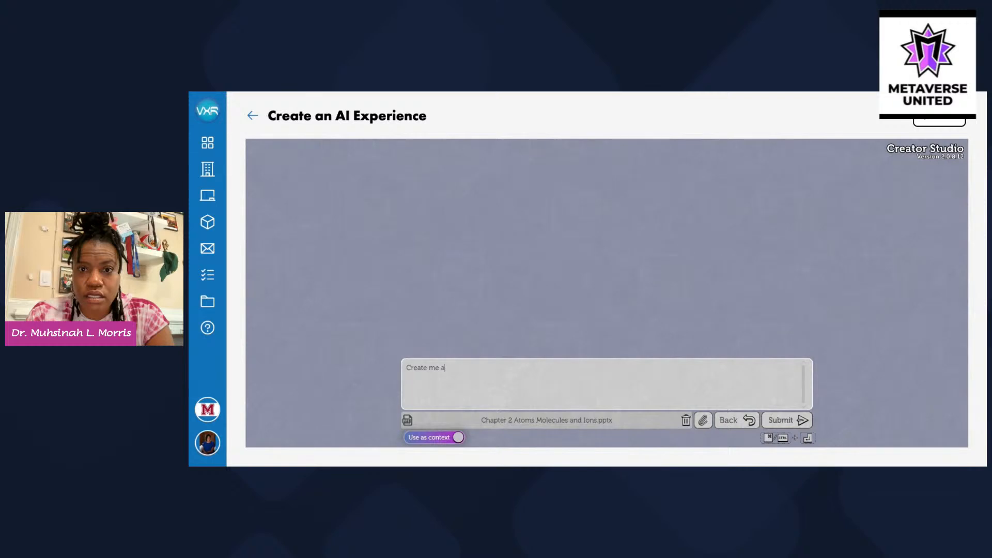
{"action": "type", "text": "sson on Atoms Molecules and Ions for my col"}
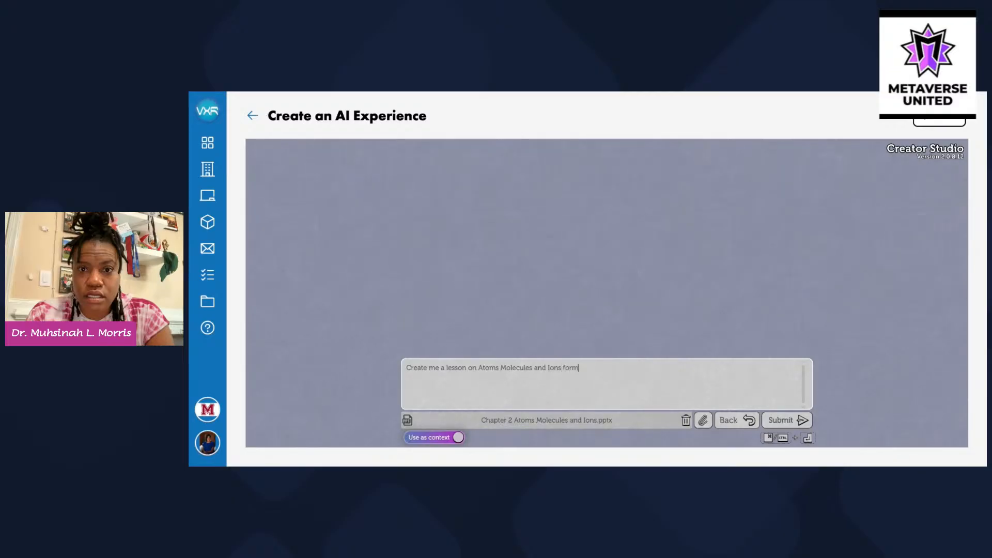
{"action": "type", "text": "lege level chemistry course.  This c"}
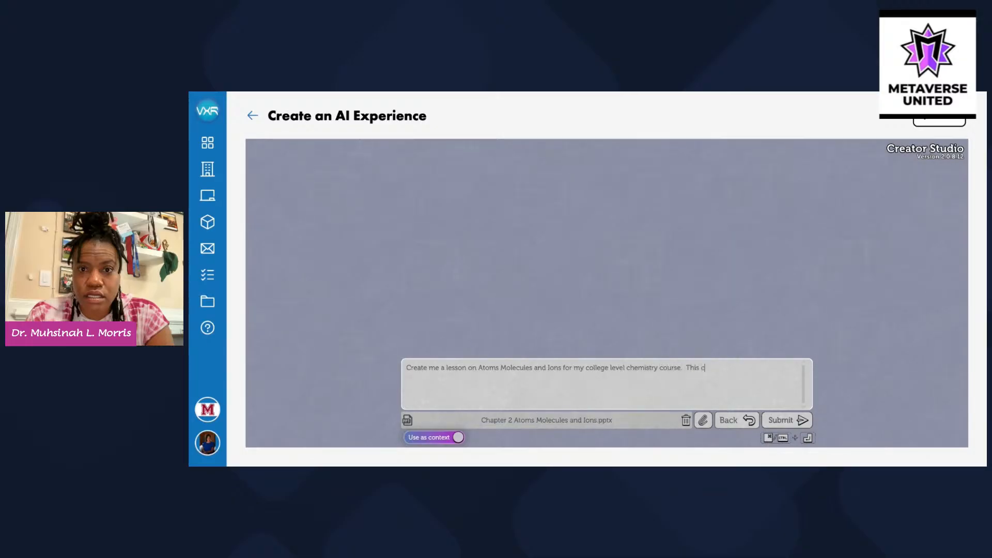
{"action": "type", "text": "ourse will be taught by Dr. Muhsinah Morris."}
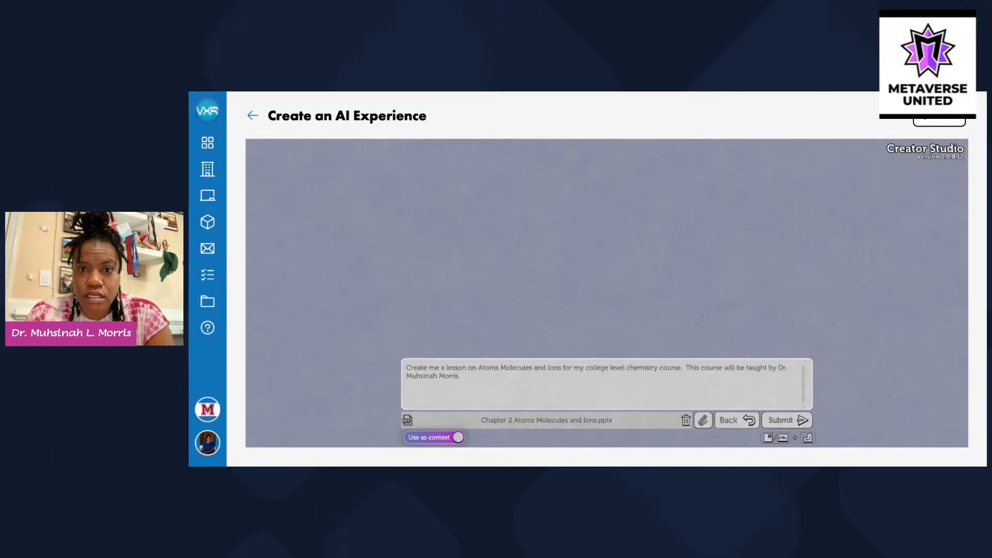
{"action": "type", "text": " Give I"}
{"action": "type", "text": "ots of real work"}
{"action": "key", "text": "BackSpace"}
{"action": "type", "text": "ld examples that would a"}
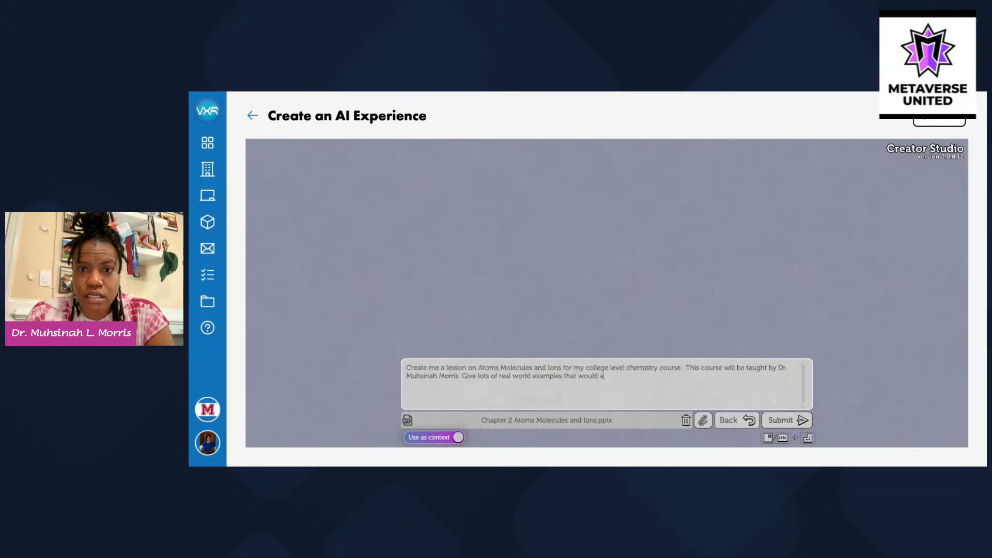
{"action": "type", "text": "ppeak"}
{"action": "type", "text": " to Gen Z students."}
{"action": "left_click", "coordinate": [780, 420]}
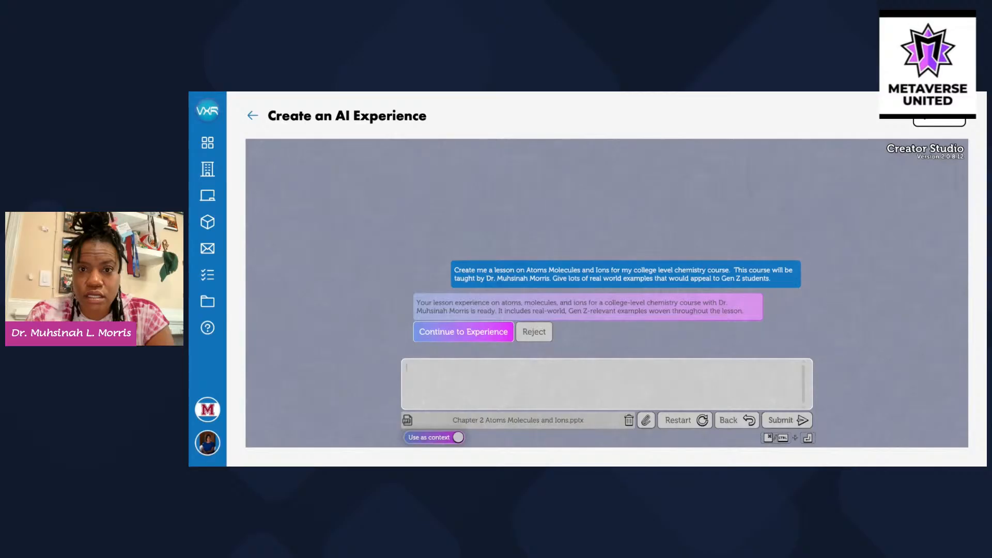
Accept the generated 'Atoms, Molecules, and Ions in Real Life' lesson and open it
{"action": "left_click", "coordinate": [466, 333]}
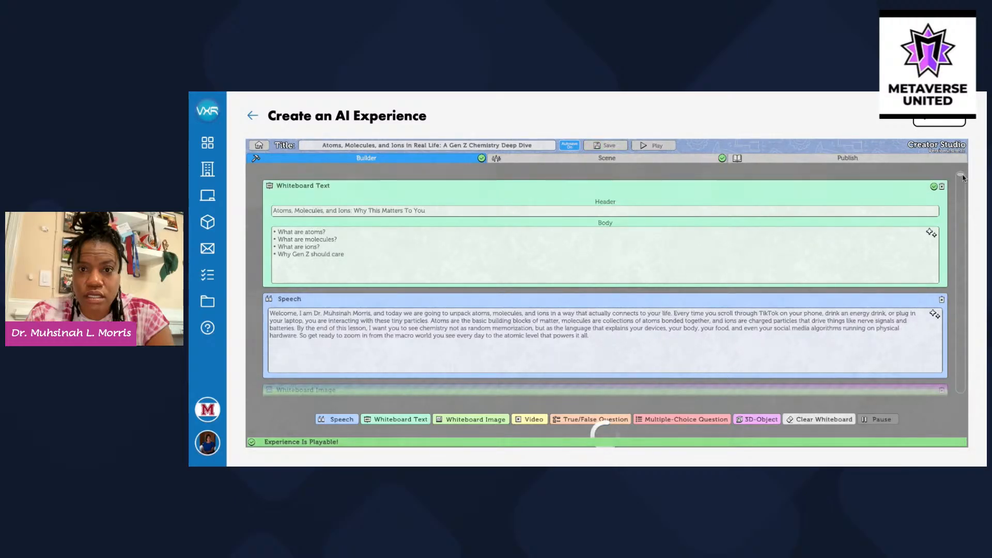
Review the 'Atomic Structure: An Everyday Chemistry Perspective' whiteboard image full size, then close it
{"action": "mouse_move", "coordinate": [962, 176]}
{"action": "left_mouse_down"}
{"action": "mouse_move", "coordinate": [962, 199]}
{"action": "mouse_move", "coordinate": [962, 187]}
{"action": "left_mouse_up"}
{"action": "left_click", "coordinate": [739, 265]}
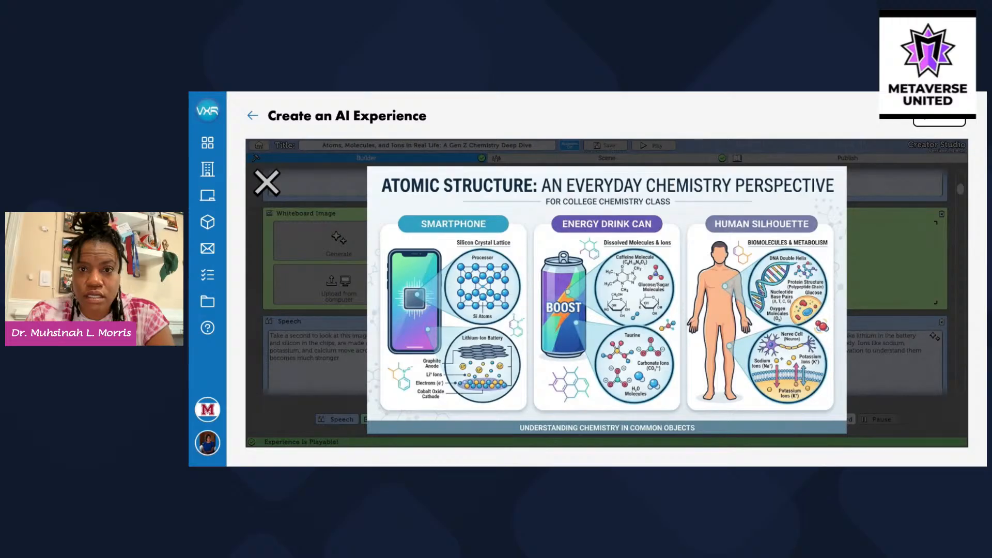
{"action": "left_click", "coordinate": [256, 188]}
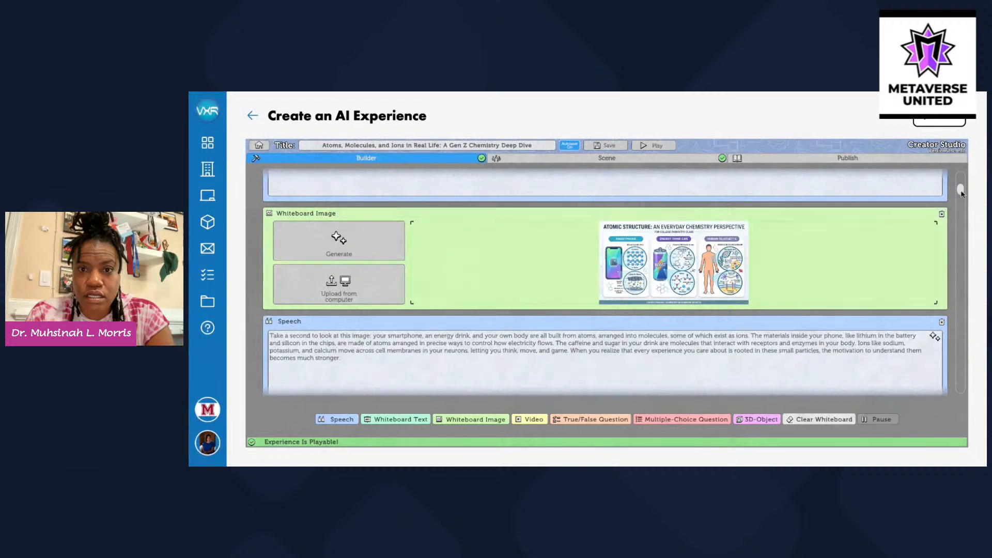
Scroll down and review the carbon isotope whiteboard image full size, closing it afterward
{"action": "left_click_drag", "start_coordinate": [959, 192], "coordinate": [966, 234]}
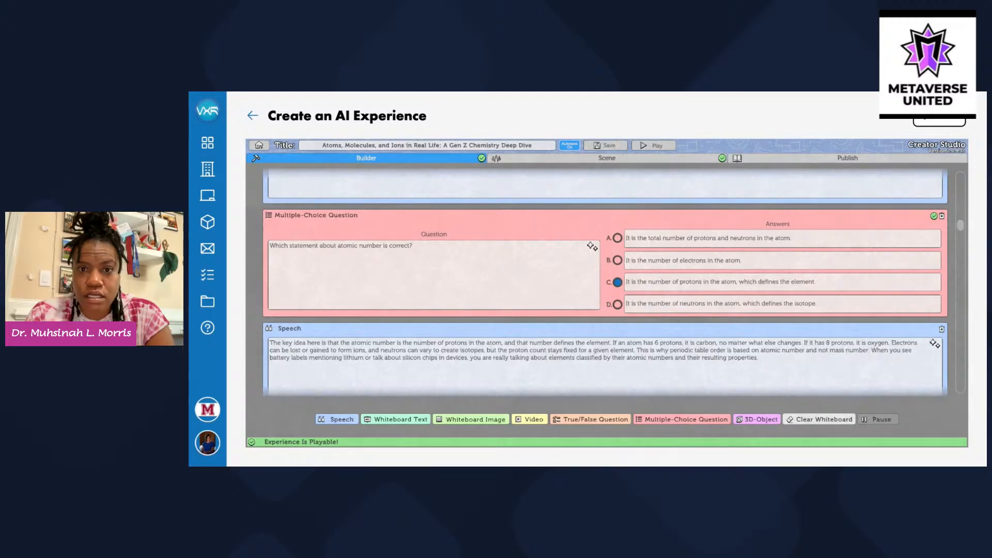
{"action": "left_click_drag", "start_coordinate": [964, 232], "coordinate": [967, 271]}
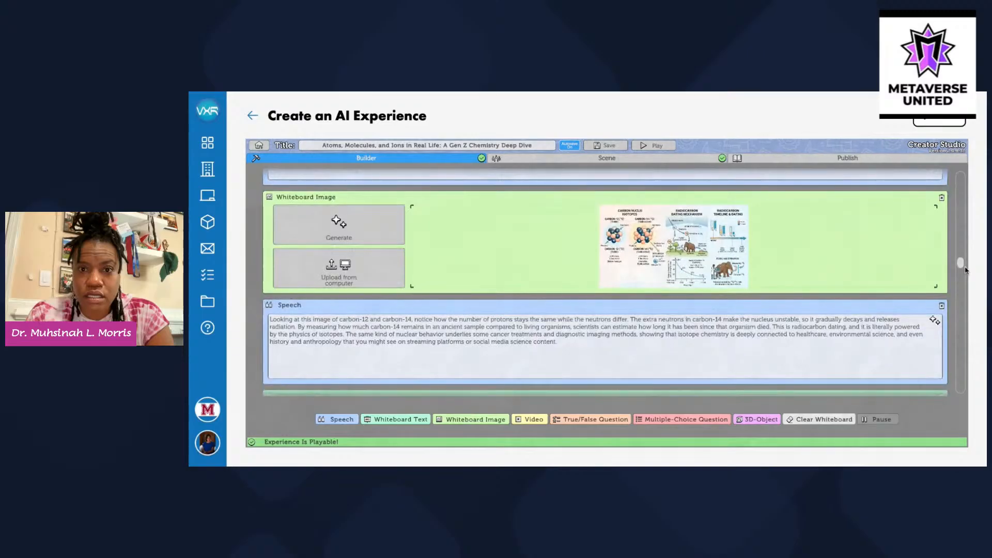
{"action": "left_click", "coordinate": [730, 237]}
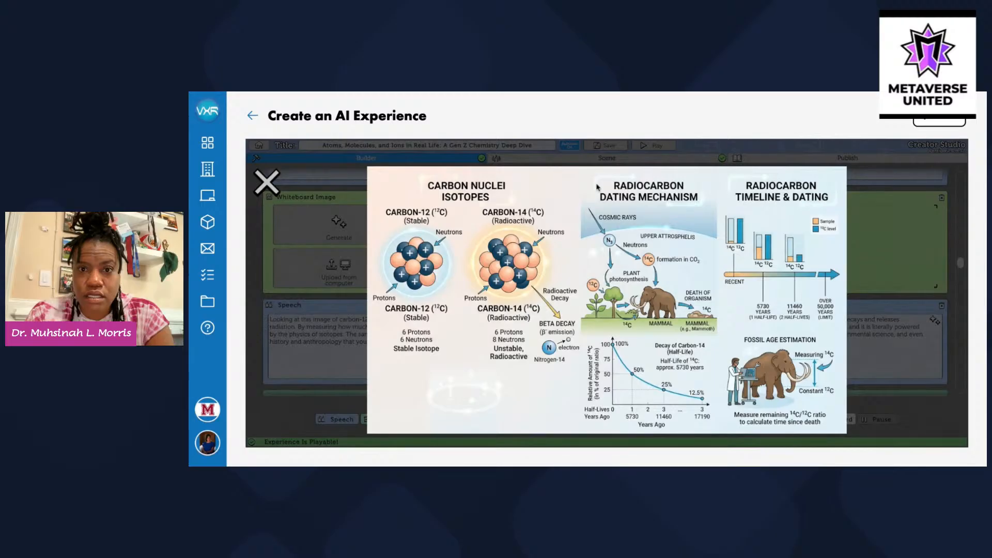
{"action": "left_click", "coordinate": [266, 182]}
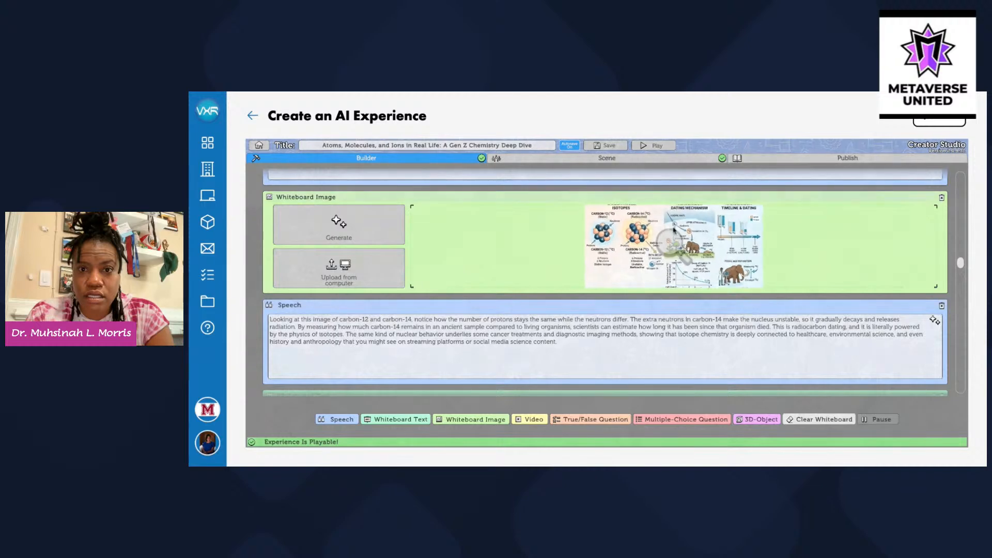
{"action": "left_click", "coordinate": [663, 228]}
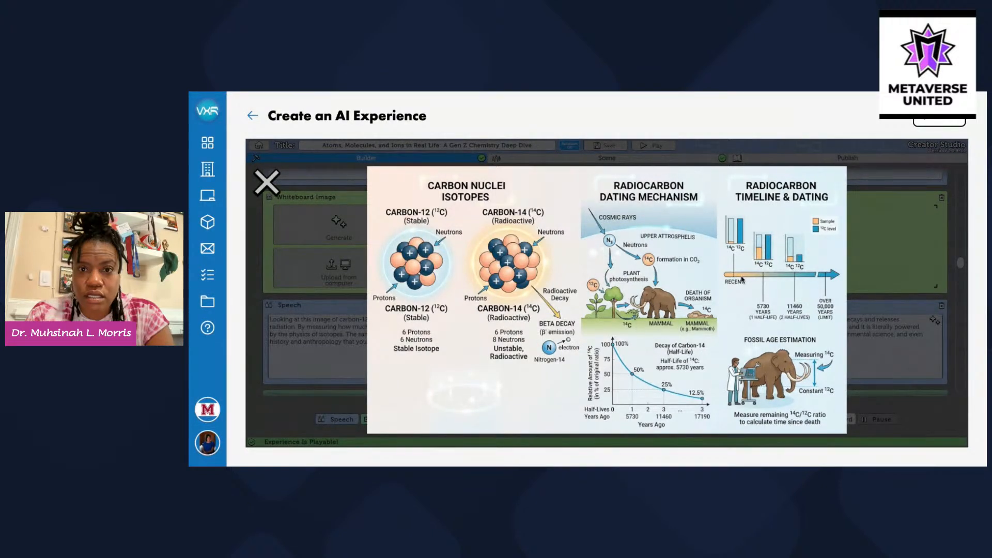
{"action": "left_click", "coordinate": [269, 183]}
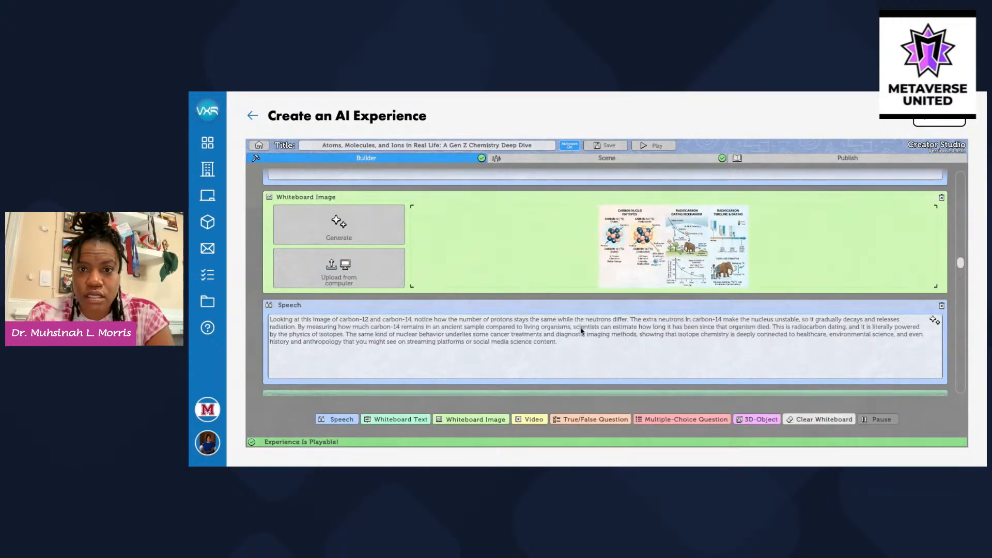
Scroll to the lesson's final True/False question and closing speech, then go to Scene settings
{"action": "left_click_drag", "start_coordinate": [960, 263], "coordinate": [973, 402]}
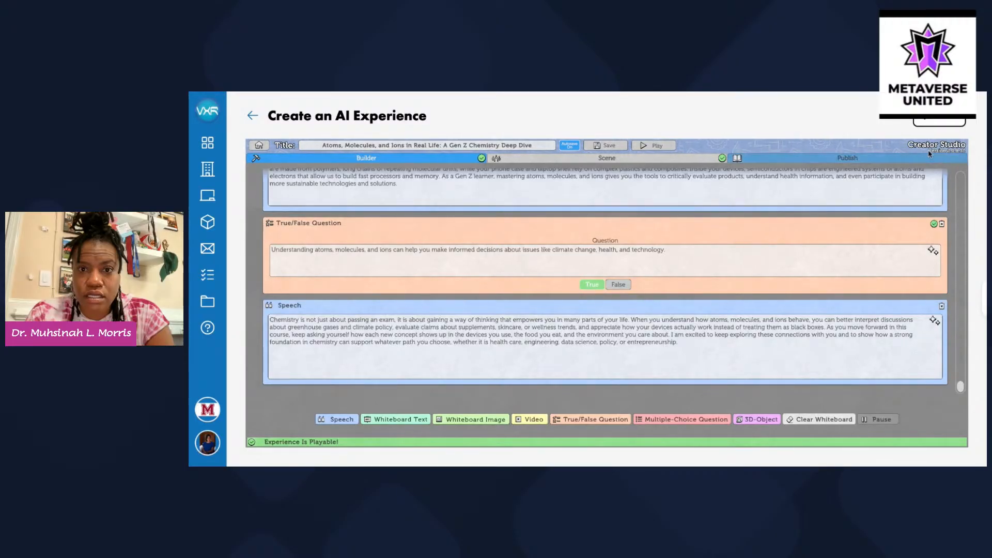
{"action": "left_click", "coordinate": [607, 159]}
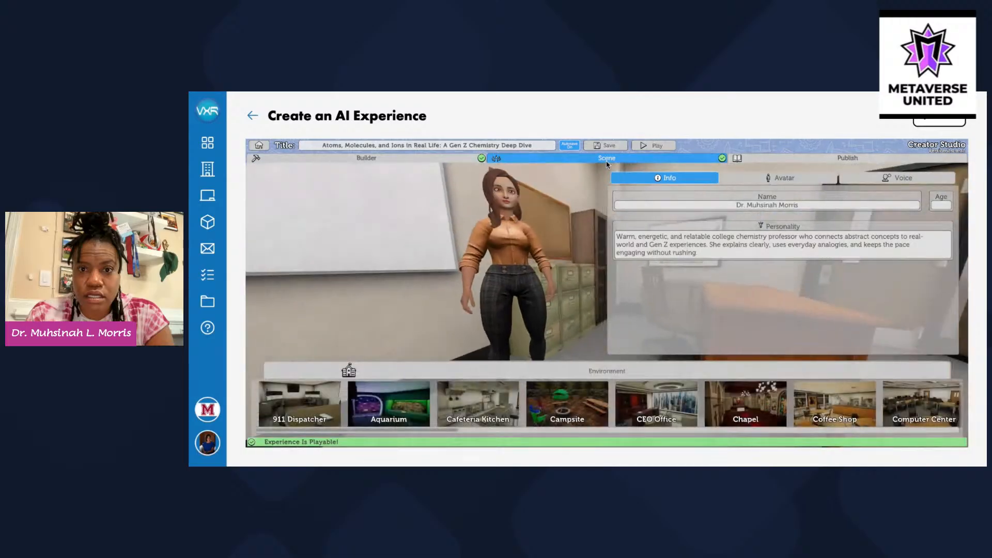
Replace the instructor avatar with the woman in a tan blouse and plaid trousers
{"action": "left_click", "coordinate": [784, 178]}
{"action": "scroll", "coordinate": [949, 243], "scroll_direction": "down", "scroll_amount": 3}
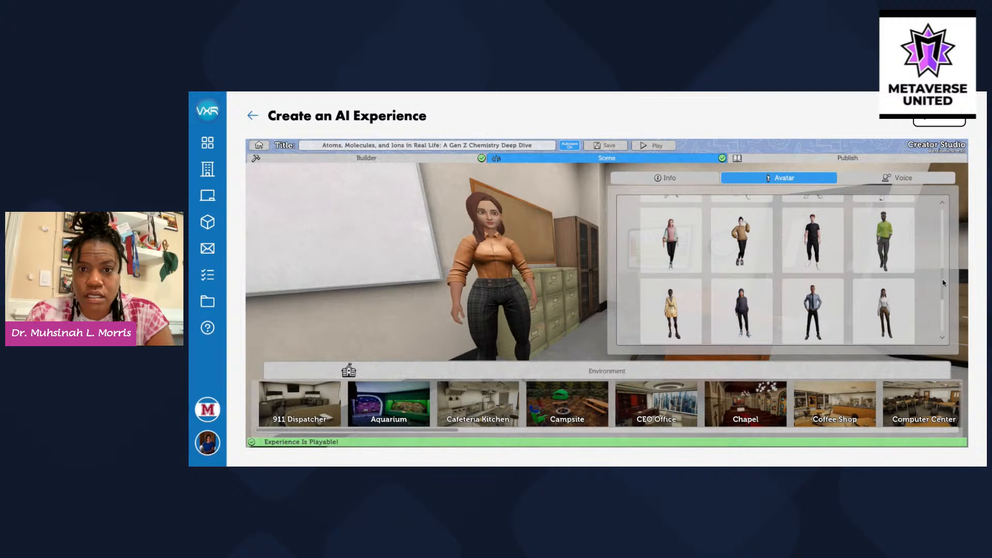
{"action": "scroll", "coordinate": [943, 283], "scroll_direction": "down", "scroll_amount": 2}
{"action": "left_click", "coordinate": [741, 266]}
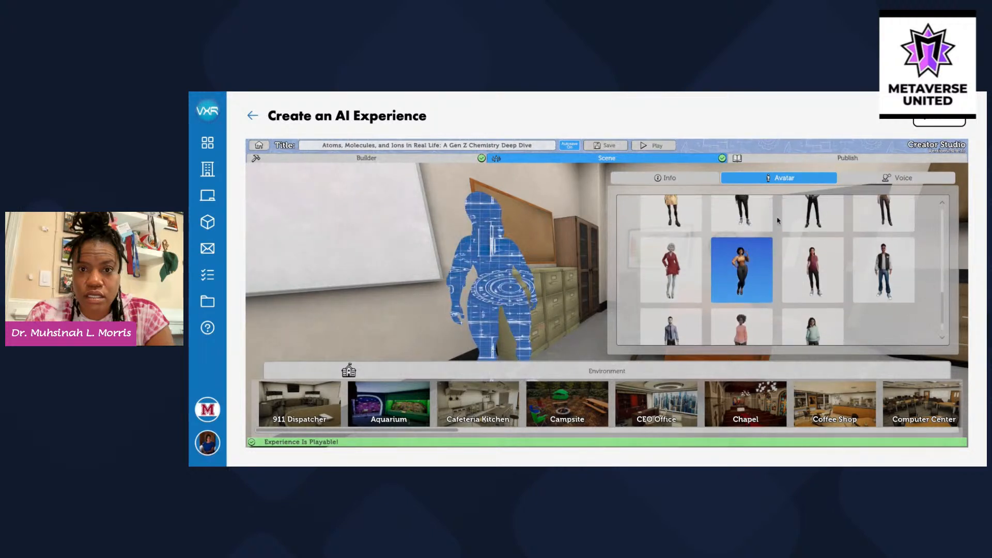
{"action": "left_click", "coordinate": [903, 177]}
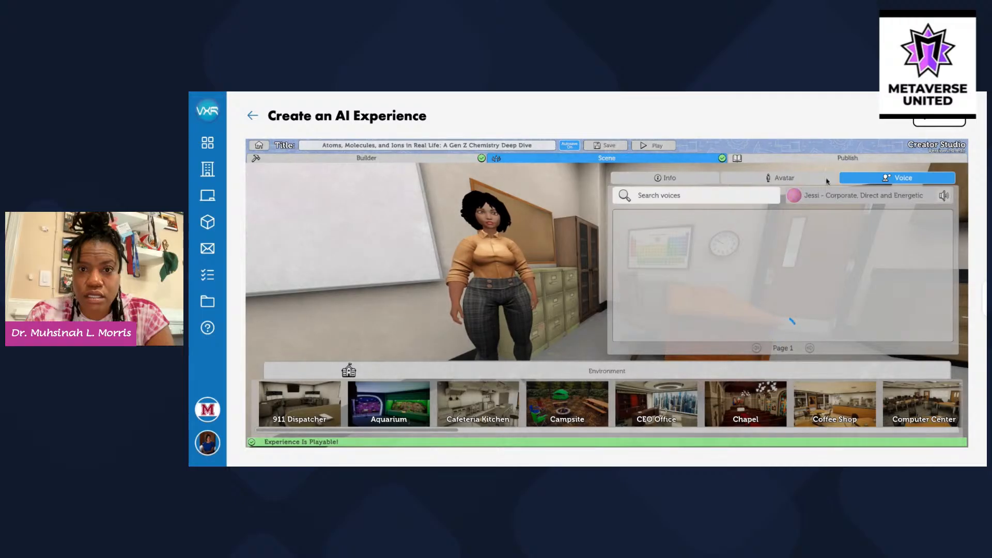
Switch the avatar's voice to Trinity - Calm Female Sleep & Affirmation Voice and preview it
{"action": "left_click", "coordinate": [726, 200]}
{"action": "type", "text": "trinijty"}
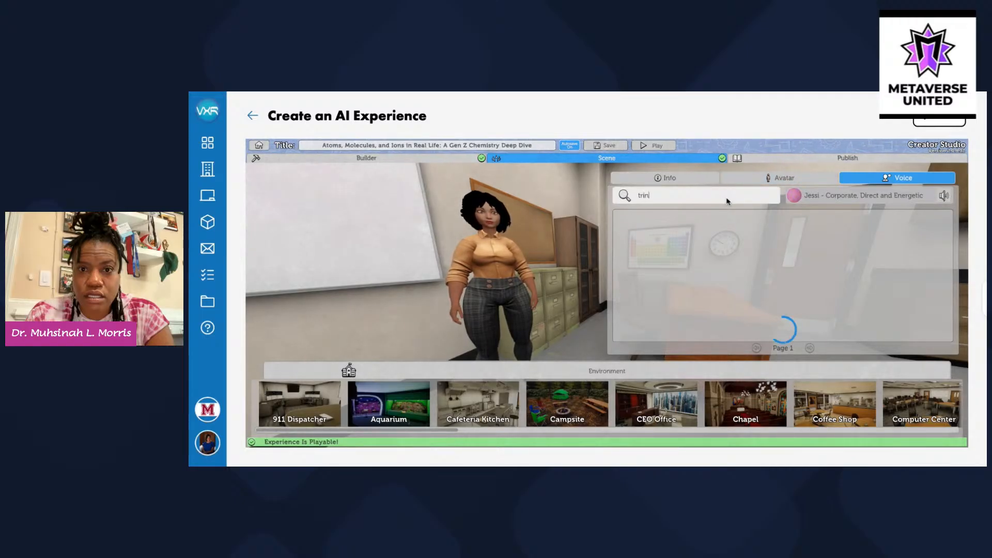
{"action": "key", "text": "BackSpace"}
{"action": "key", "text": "BackSpace"}
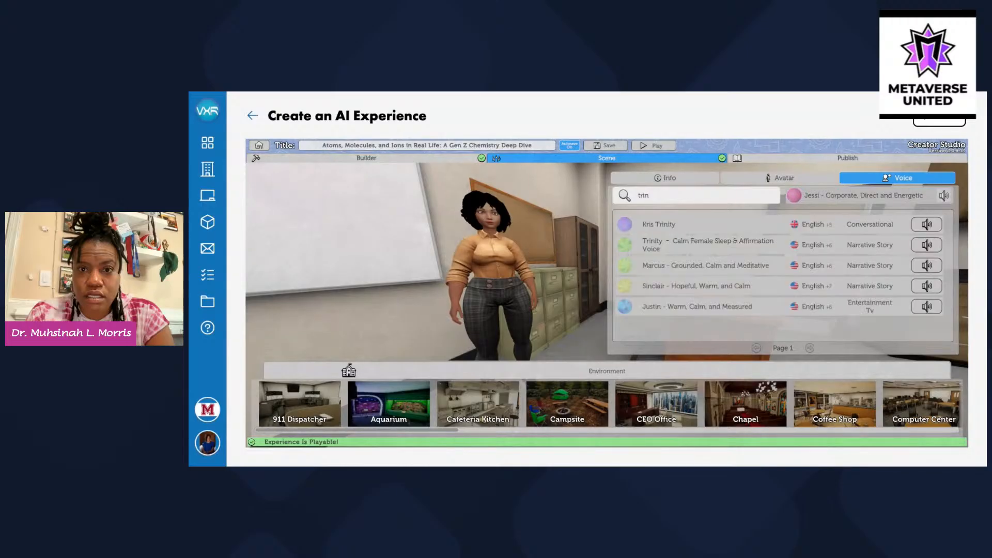
{"action": "left_click", "coordinate": [714, 244]}
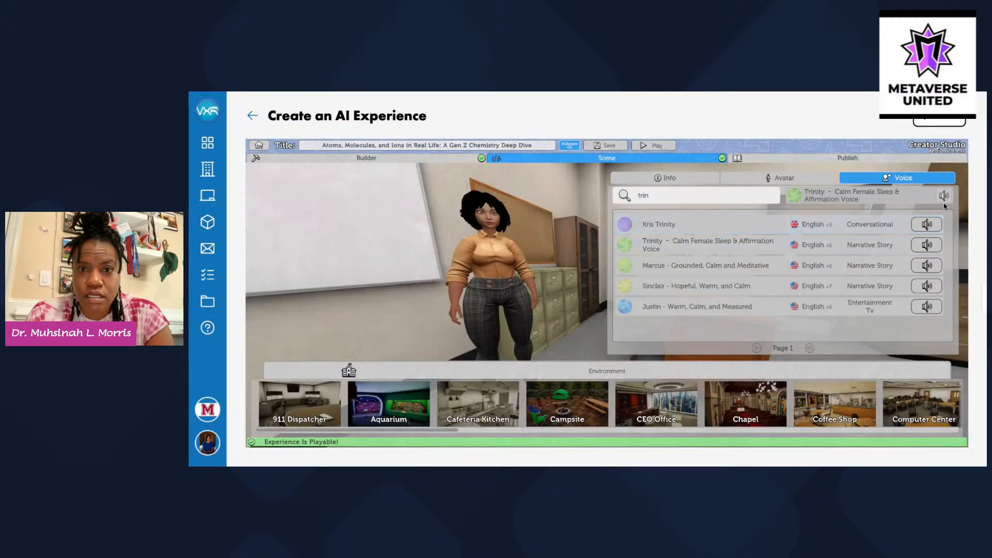
{"action": "left_click", "coordinate": [932, 246]}
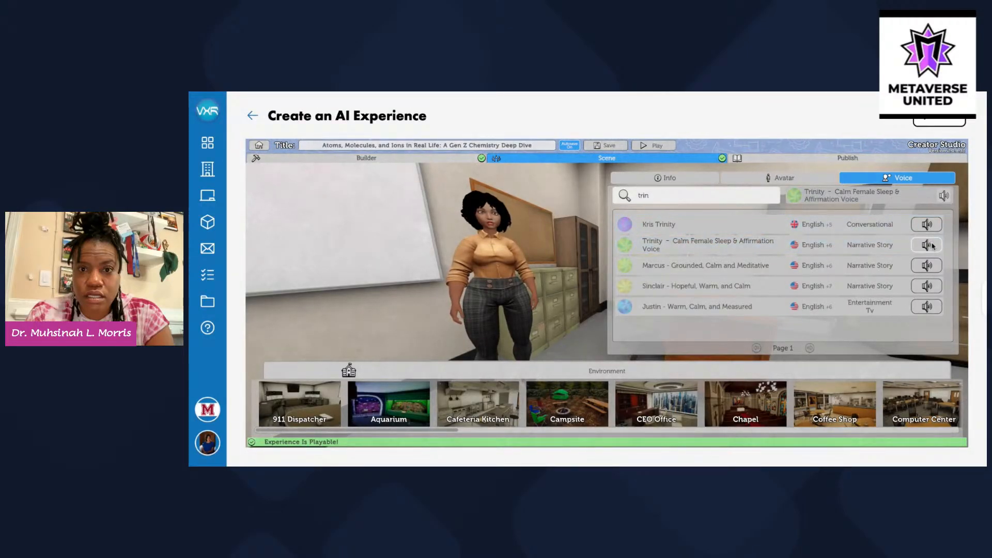
{"action": "left_click", "coordinate": [813, 160]}
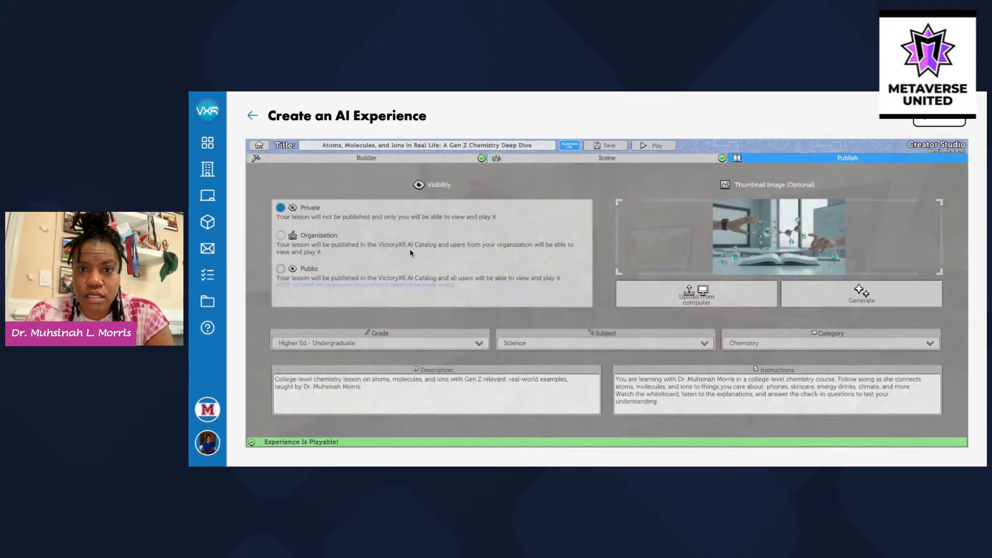
Set the lesson's visibility to Public and start an AI-generated thumbnail
{"action": "left_click", "coordinate": [281, 269]}
{"action": "left_click", "coordinate": [849, 293]}
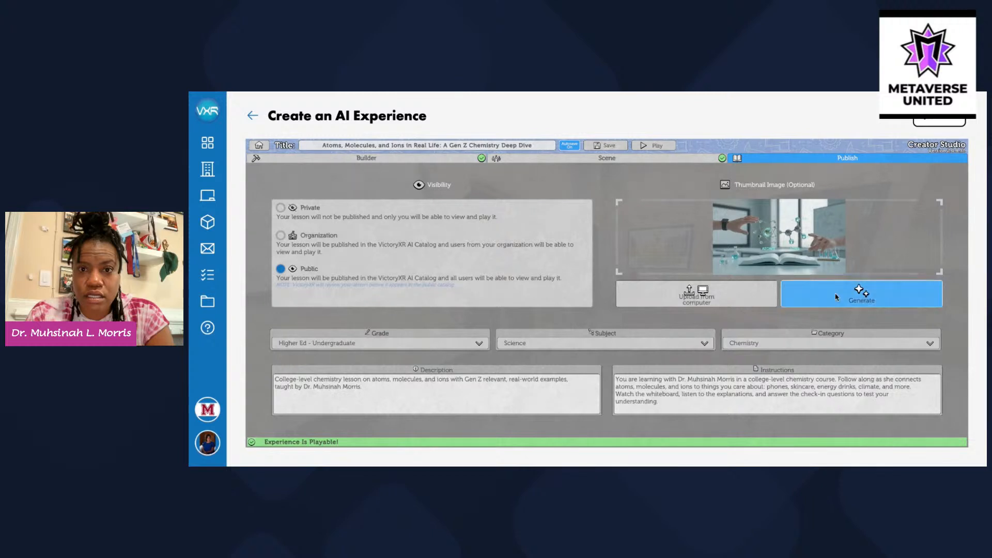
Generate a thumbnail showing atoms, molecules and ions with computers or smart phones
{"action": "left_click", "coordinate": [658, 217]}
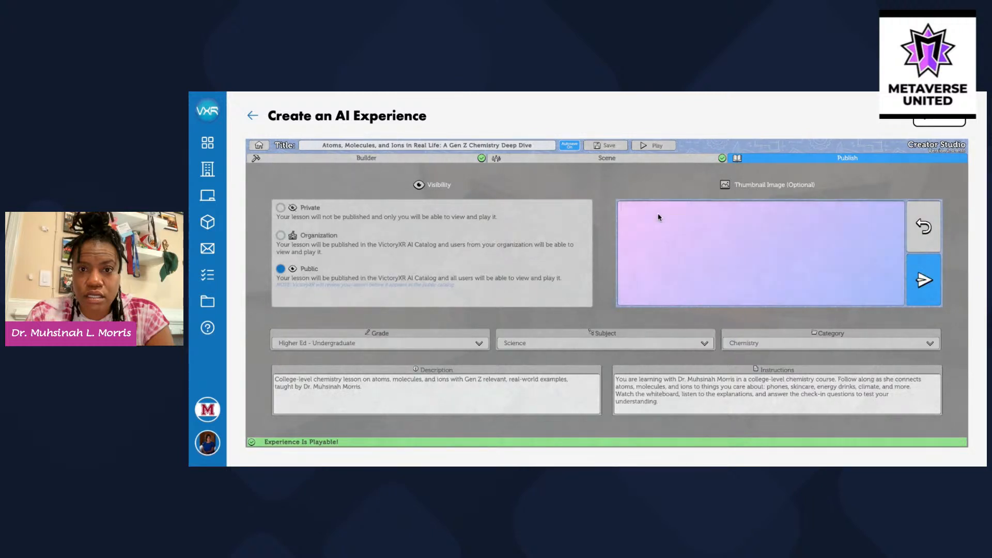
{"action": "type", "text": "Atoms, Mole"}
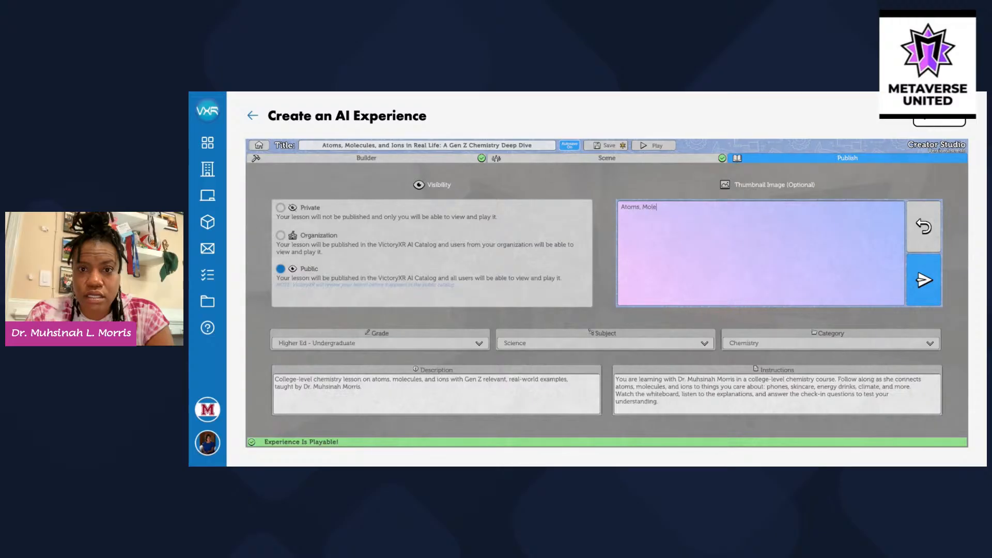
{"action": "type", "text": "cules and Ipo"}
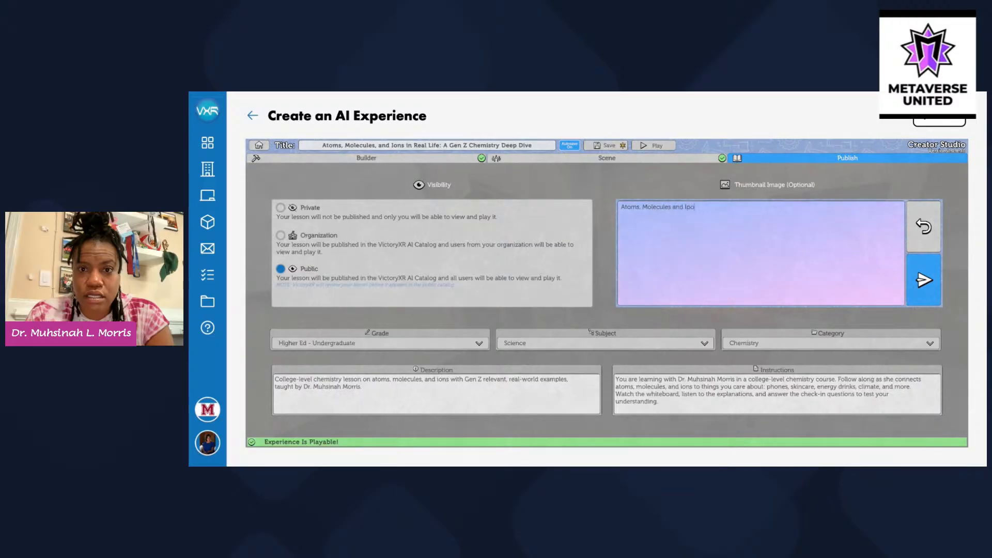
{"action": "key", "text": "BackSpace"}
{"action": "key", "text": "BackSpace"}
{"action": "type", "text": "ons"}
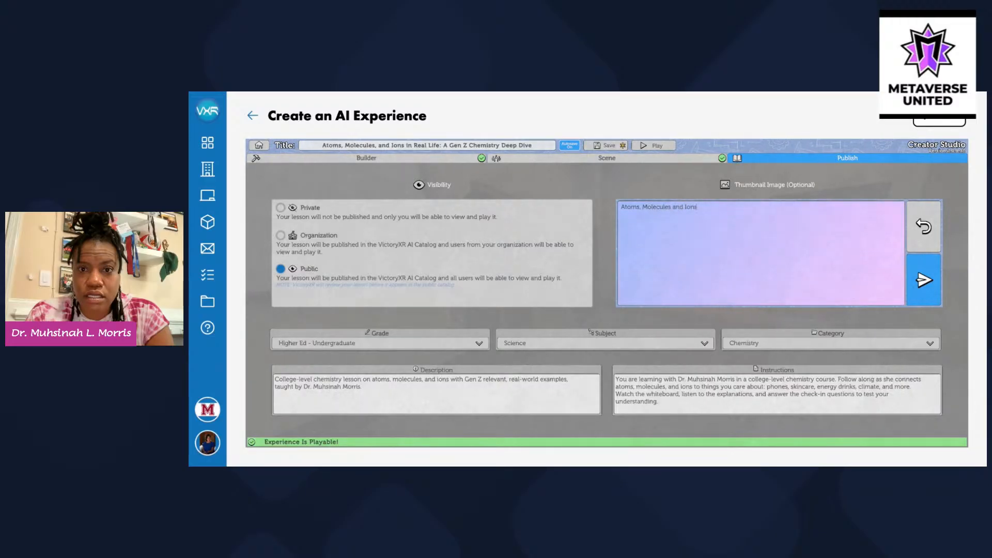
{"action": "type", "text": " being shown using"}
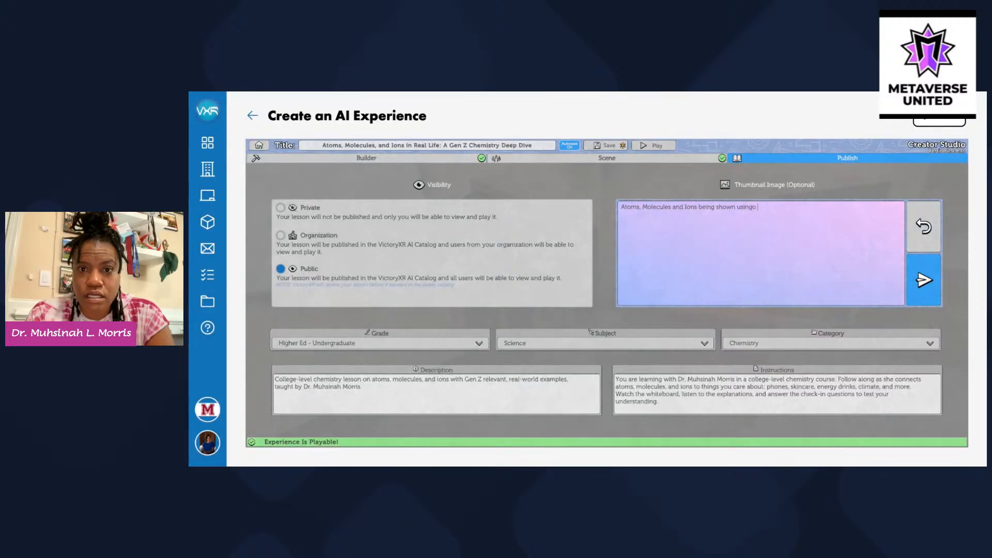
{"action": "type", "text": " one re"}
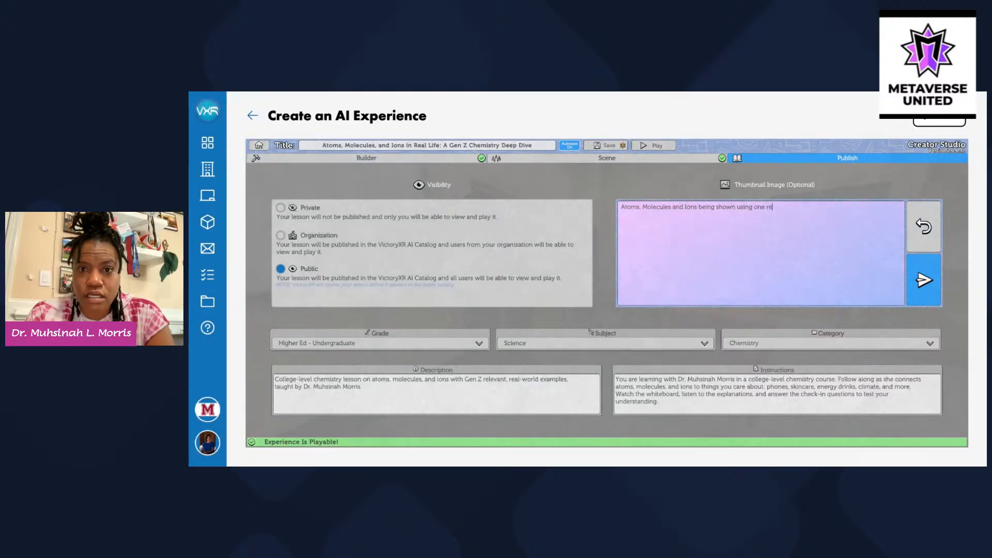
{"action": "type", "text": "al world ex"}
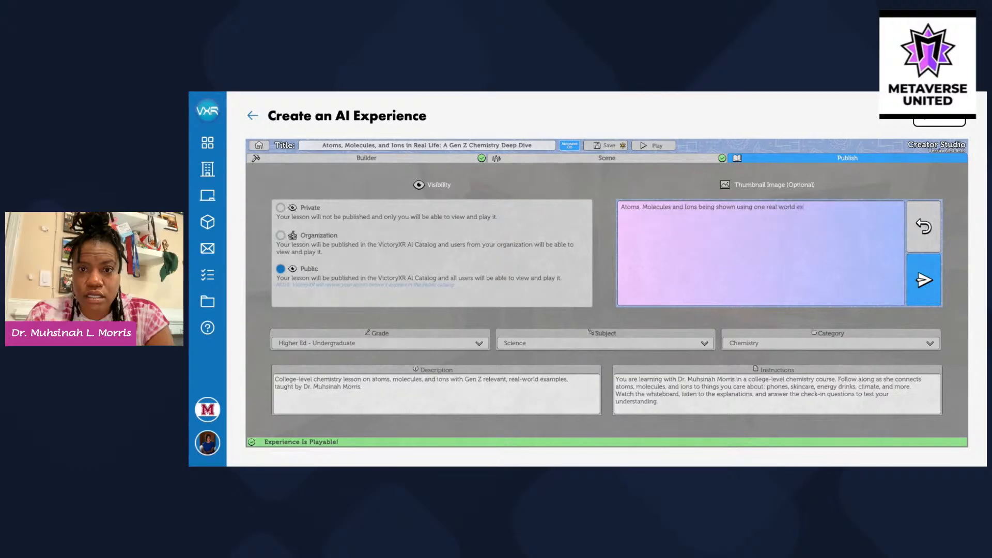
{"action": "type", "text": "ample perhap"}
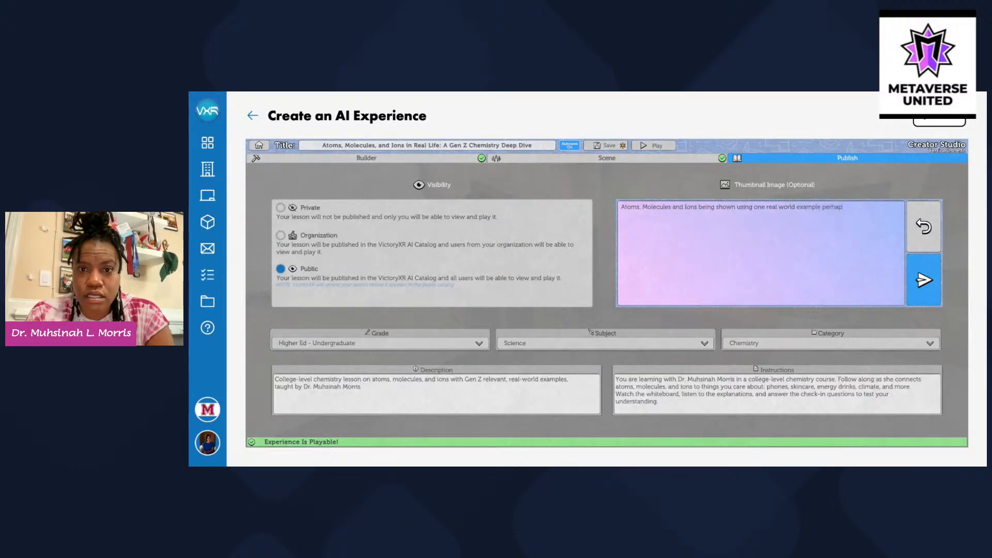
{"action": "type", "text": "s with compu"}
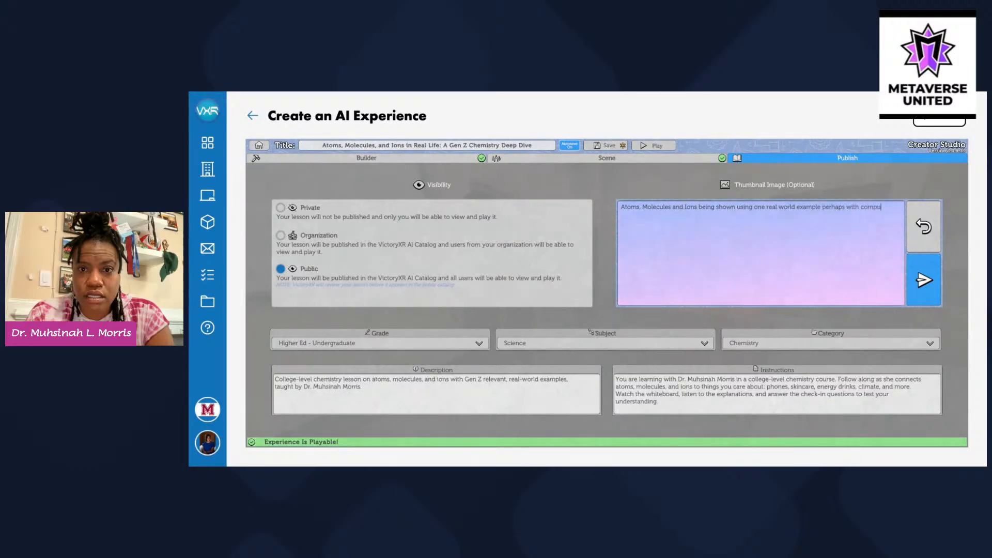
{"action": "type", "text": "ters or sm"}
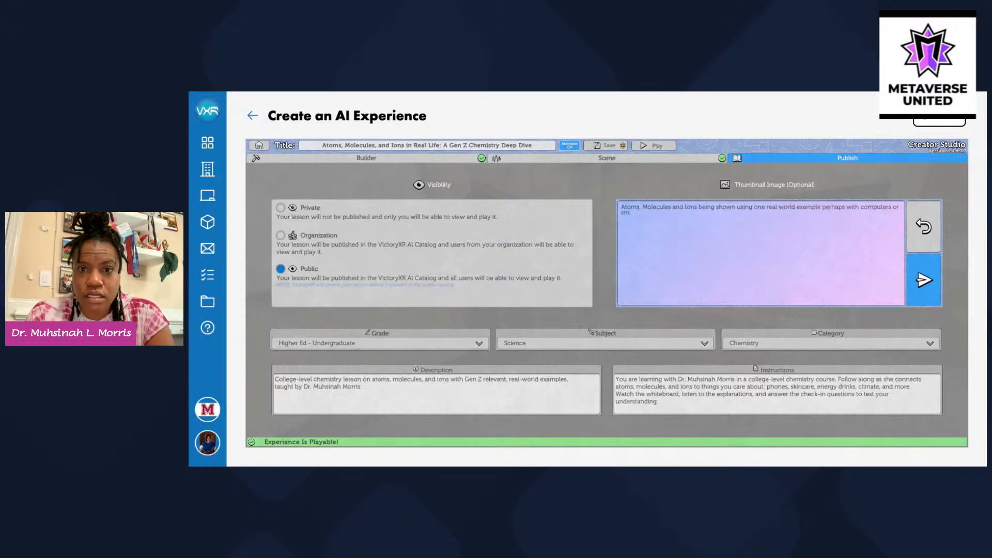
{"action": "type", "text": "art phones"}
{"action": "left_click", "coordinate": [922, 292]}
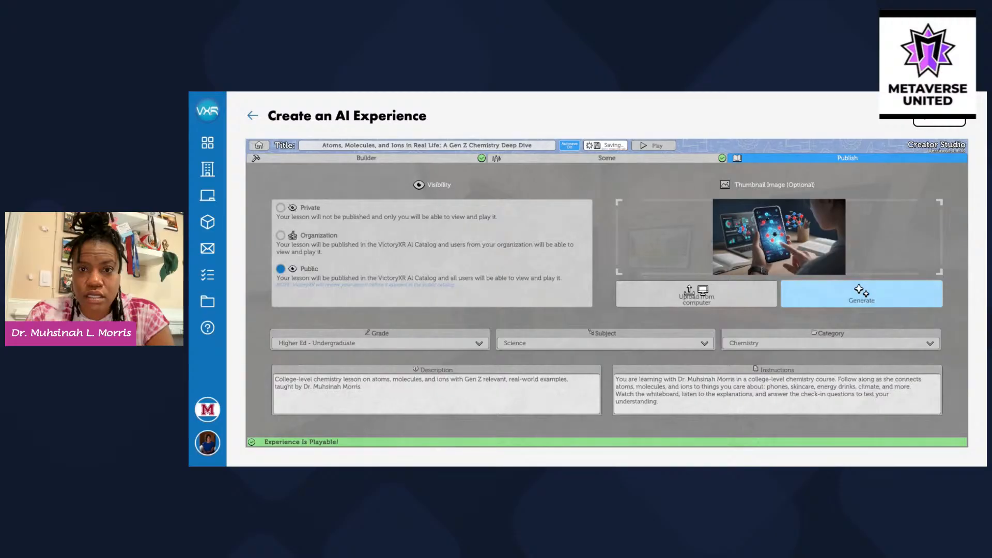
Preview the current thumbnail enlarged, close it, and bring back the prefilled thumbnail prompt
{"action": "left_click", "coordinate": [837, 263]}
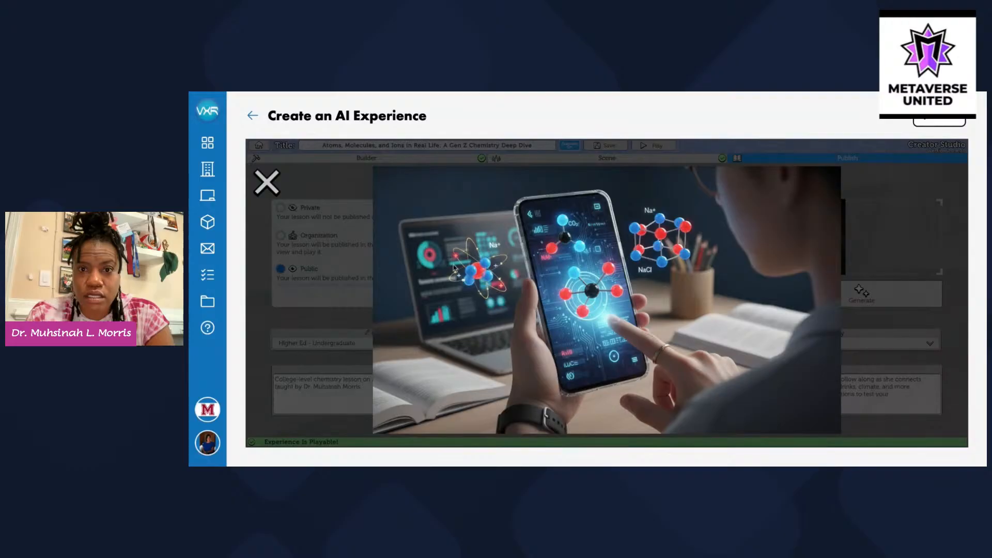
{"action": "left_click", "coordinate": [272, 175]}
{"action": "left_click", "coordinate": [804, 293]}
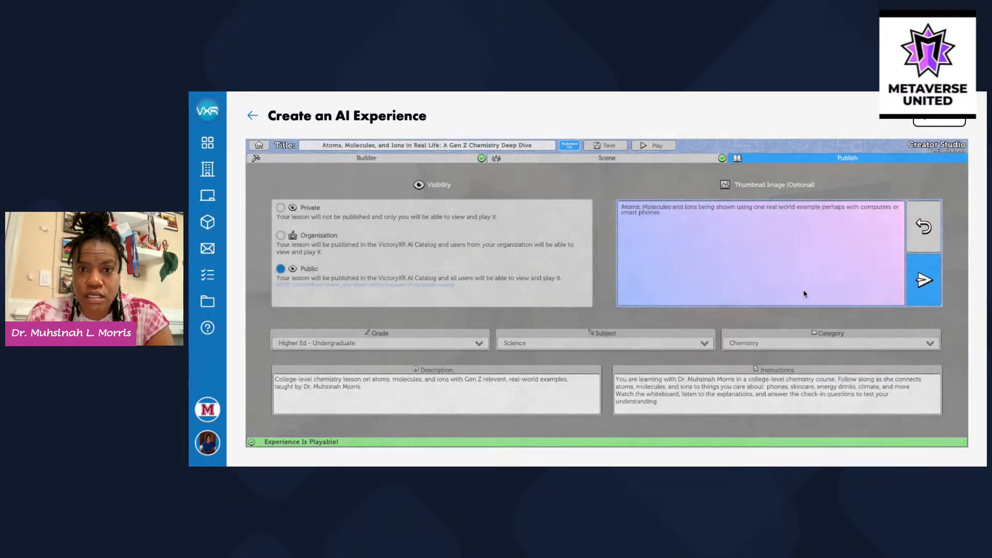
Replace 'with computers or smart phones' with 'that appeal to generation z in video gaming' and generate
{"action": "left_click", "coordinate": [847, 208]}
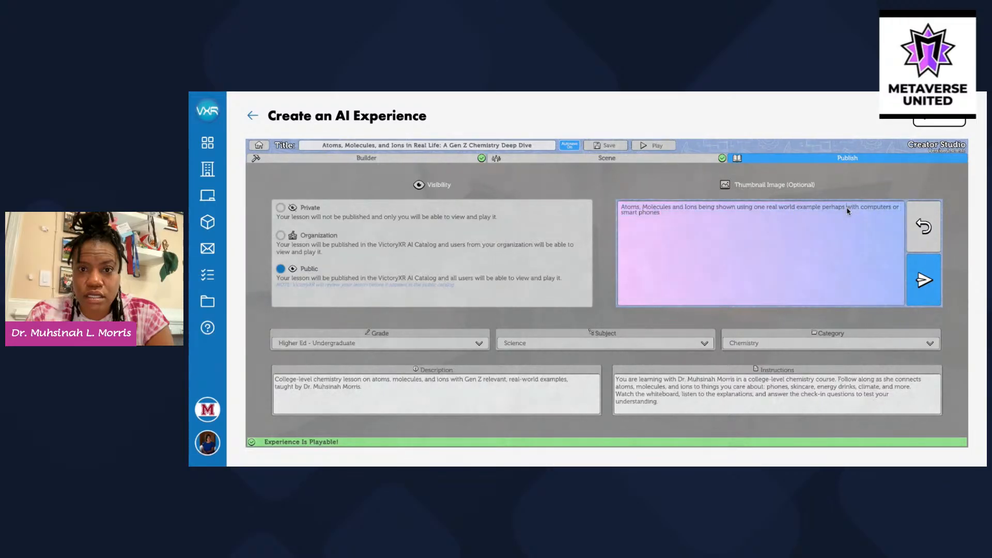
{"action": "left_click_drag", "start_coordinate": [847, 208], "coordinate": [867, 226]}
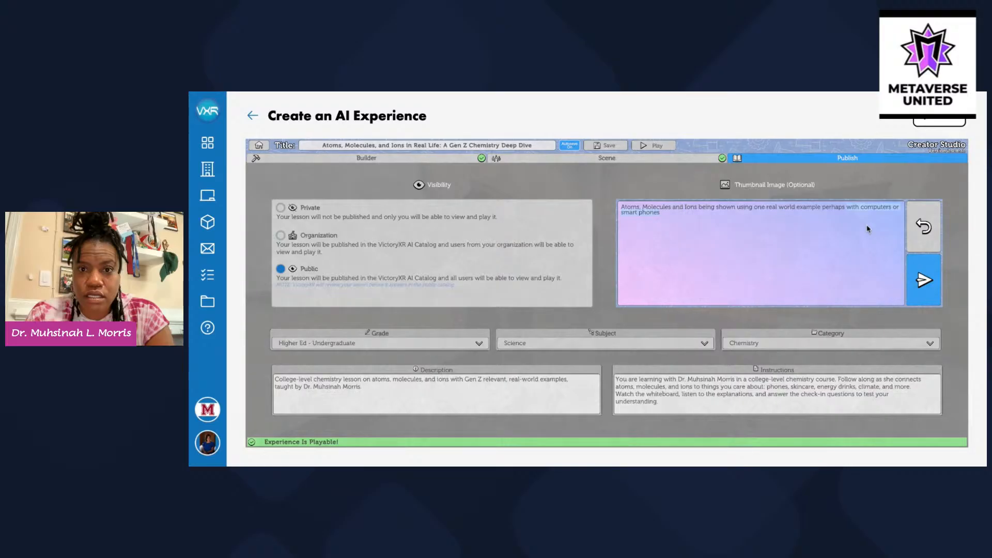
{"action": "key", "text": "BackSpace"}
{"action": "key", "text": "BackSpace"}
{"action": "key", "text": "BackSpace"}
{"action": "key", "text": "BackSpace"}
{"action": "key", "text": "BackSpace"}
{"action": "key", "text": "BackSpace"}
{"action": "key", "text": "BackSpace"}
{"action": "key", "text": "BackSpace"}
{"action": "key", "text": "BackSpace"}
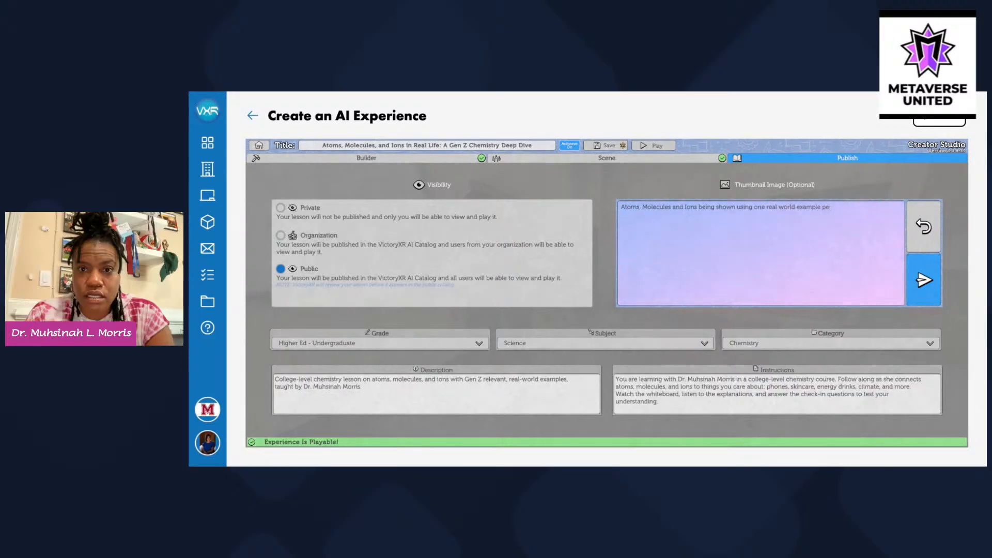
{"action": "type", "text": "that"}
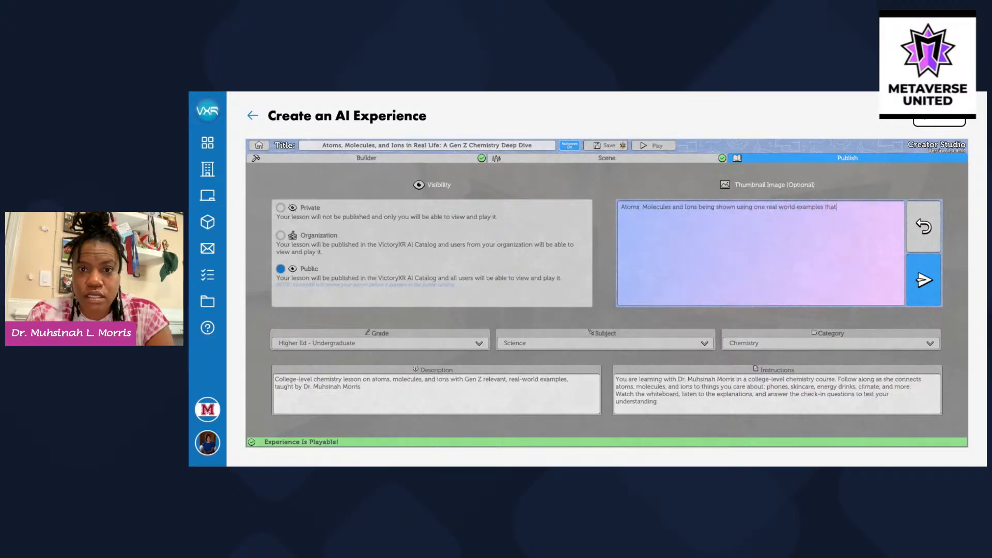
{"action": "type", "text": " appeal to "}
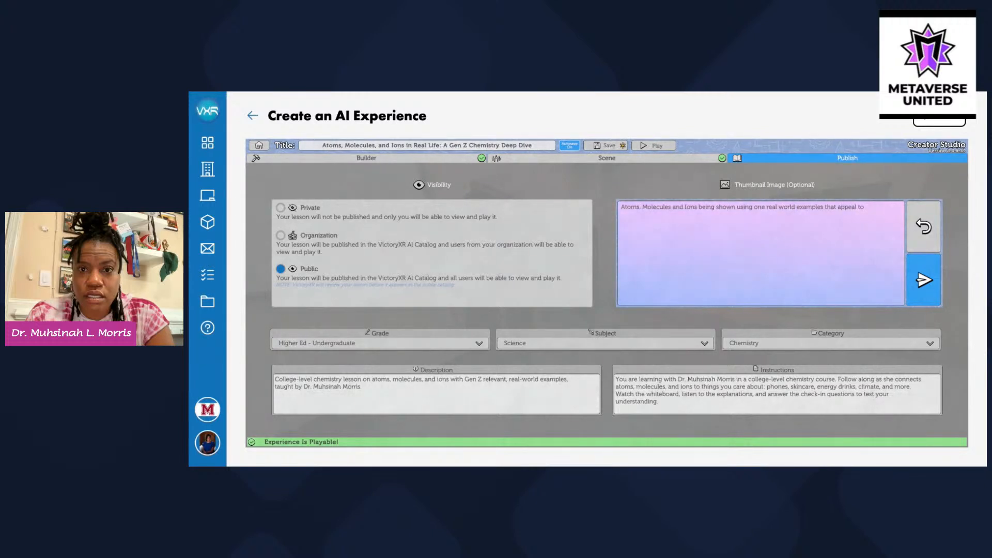
{"action": "type", "text": "generation"}
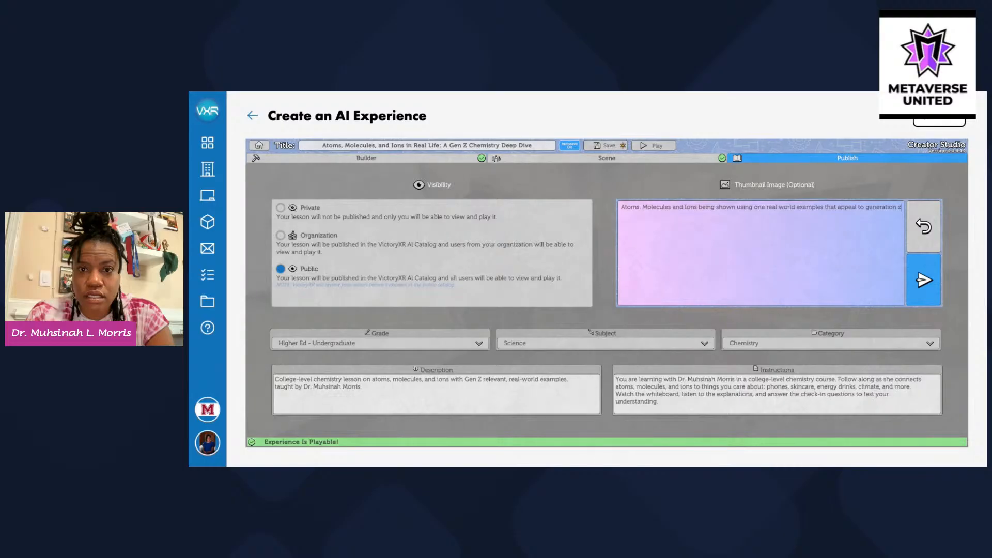
{"action": "type", "text": "z in"}
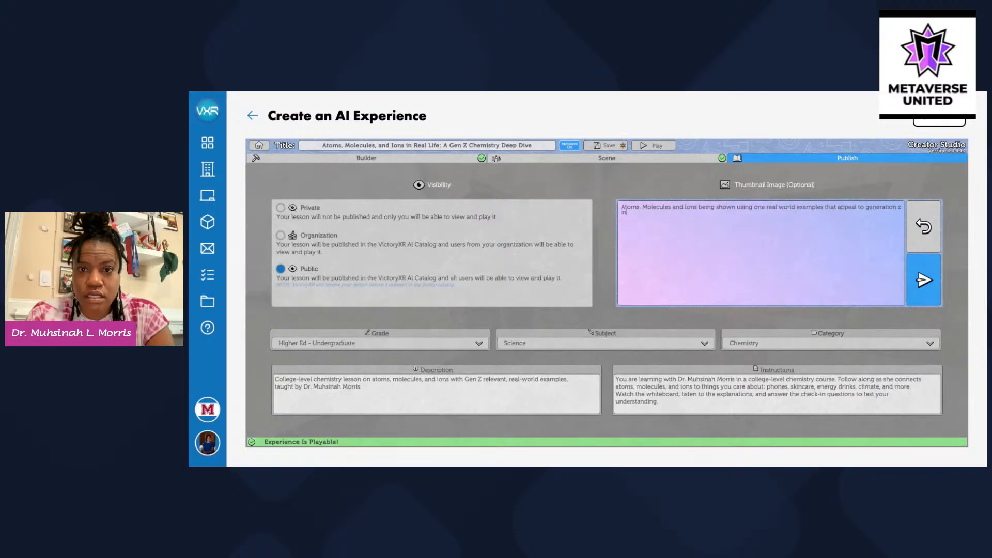
{"action": "type", "text": " video gaming"}
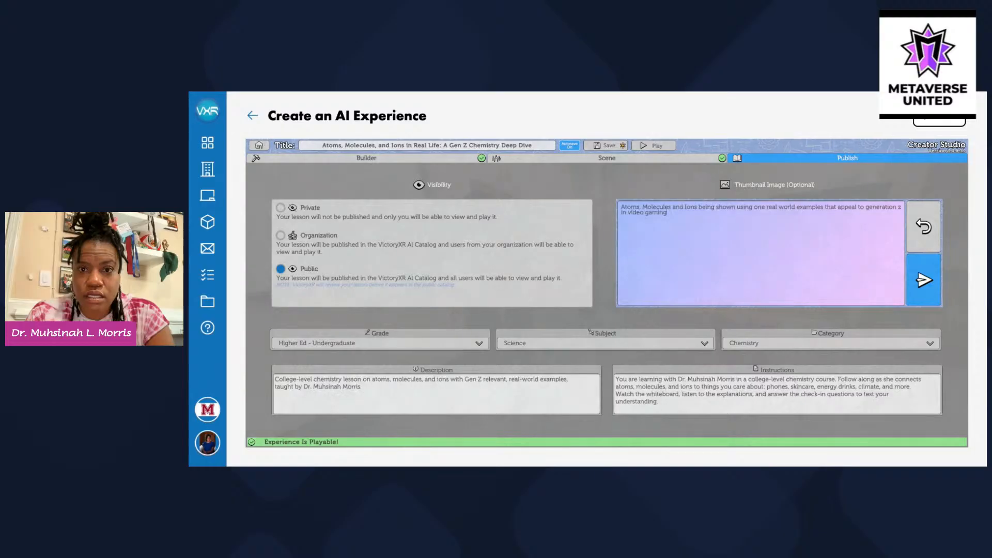
{"action": "left_click", "coordinate": [930, 274]}
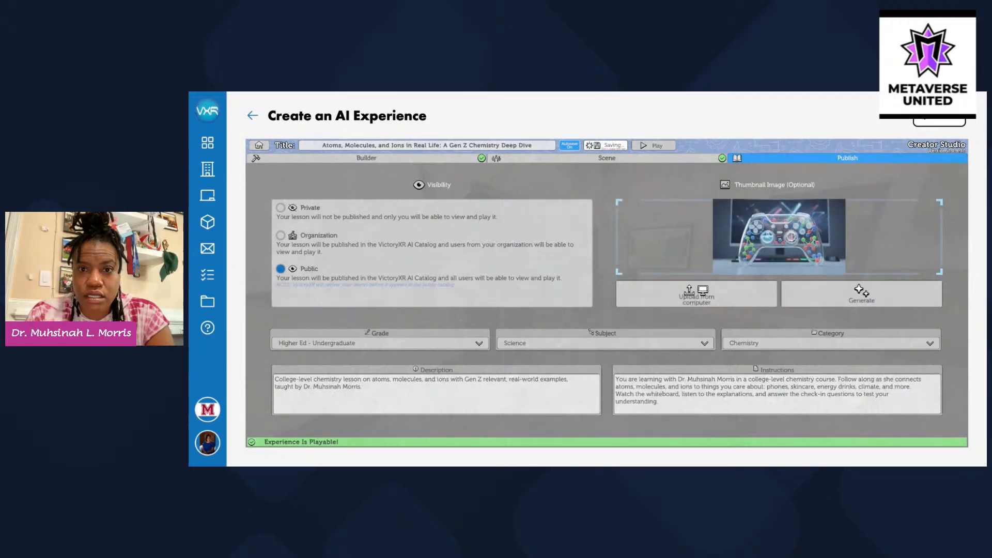
Inspect the game-controller molecule thumbnail at full size, then reopen the thumbnail prompt
{"action": "left_click", "coordinate": [793, 235]}
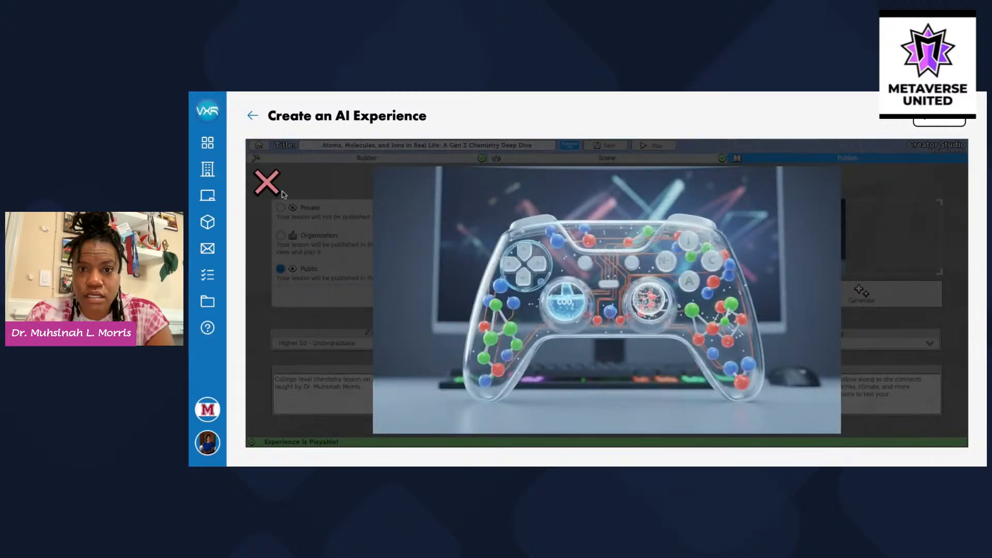
{"action": "left_click", "coordinate": [267, 182]}
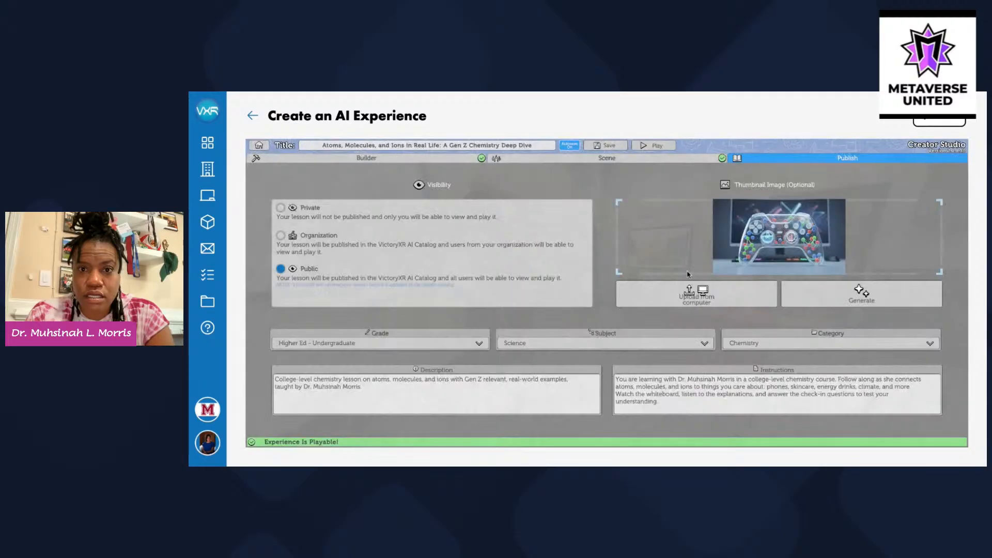
{"action": "left_click", "coordinate": [860, 295]}
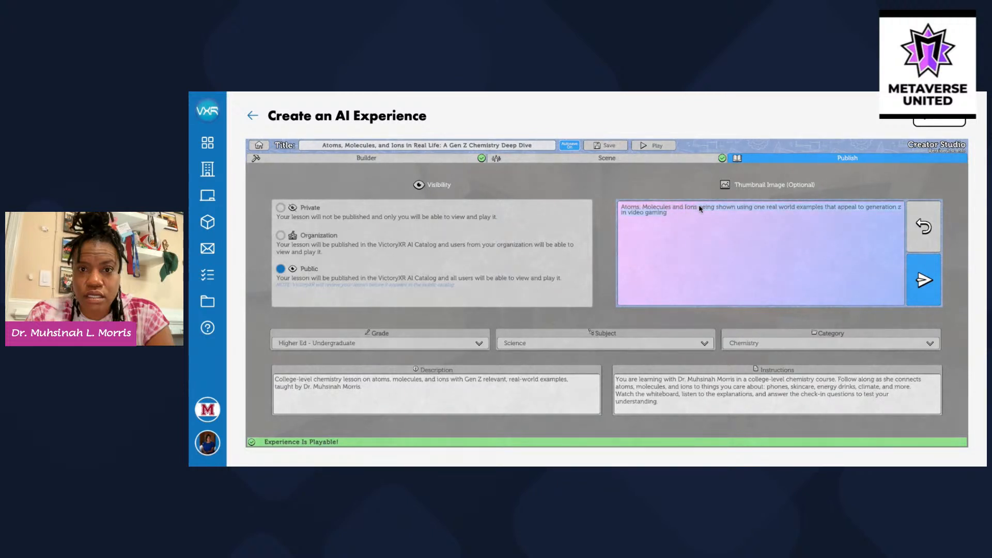
End the prompt with 'infographic' after 'Ions' and generate a new thumbnail
{"action": "type", "text": "infogra"}
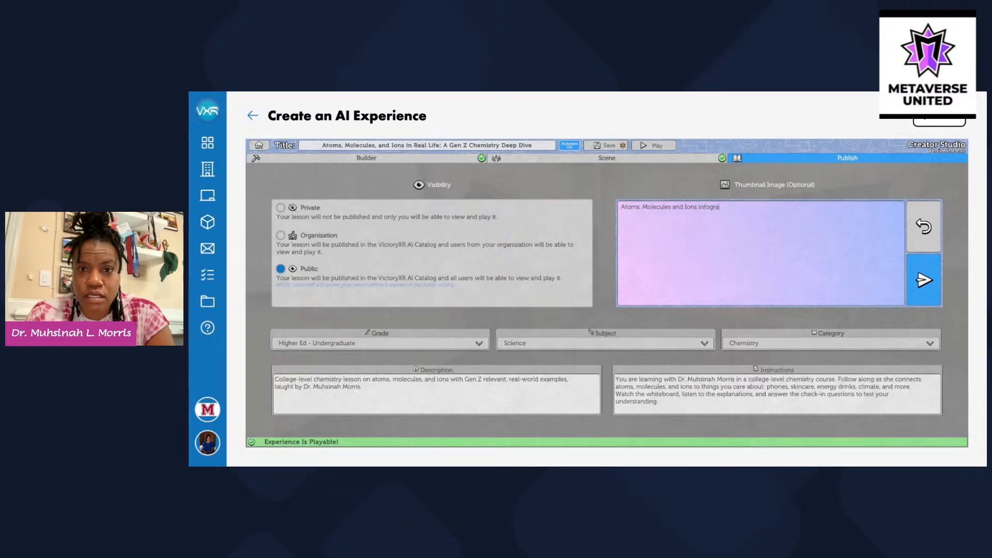
{"action": "type", "text": "phic"}
{"action": "left_click", "coordinate": [924, 272]}
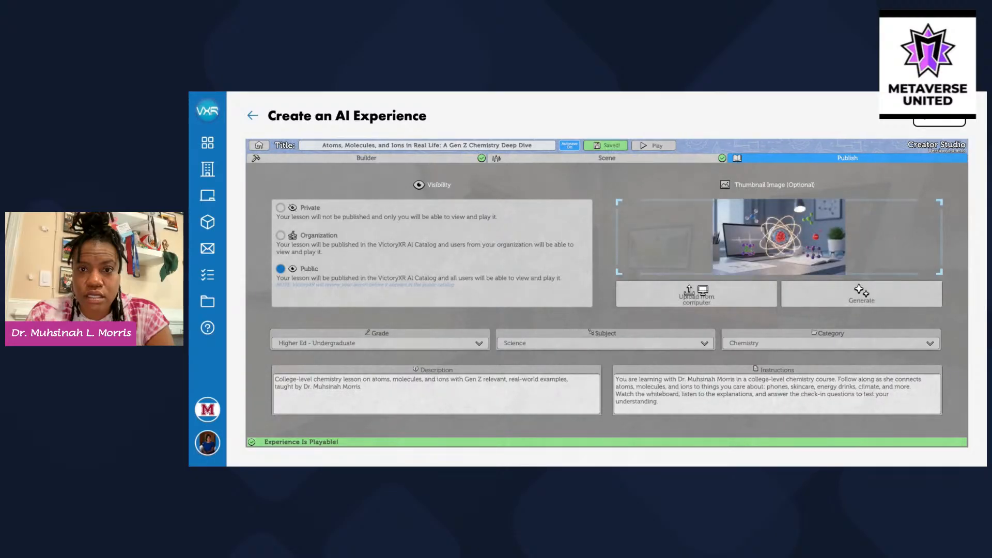
View the laptop-and-glowing-atom thumbnail at full size, then close the preview
{"action": "left_click", "coordinate": [755, 253]}
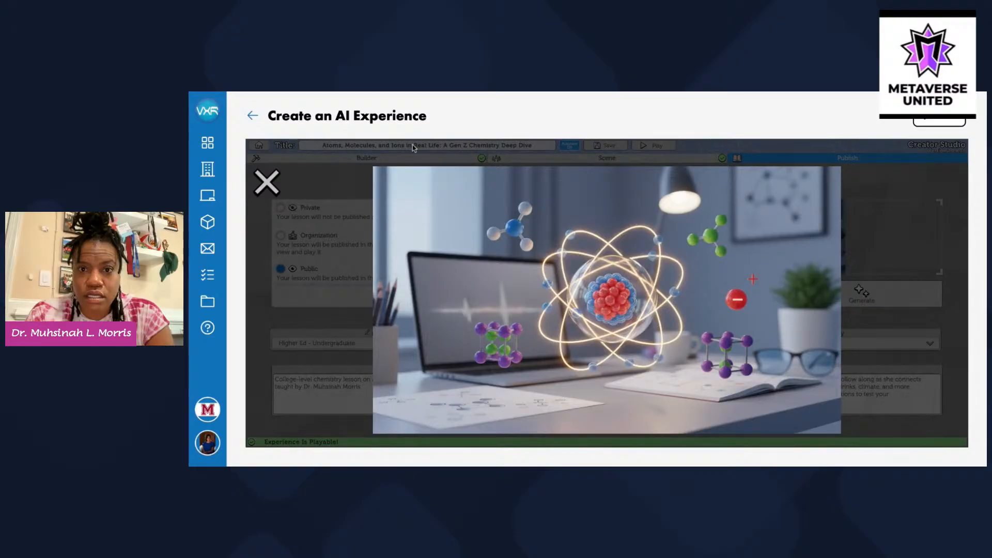
{"action": "left_click", "coordinate": [266, 183]}
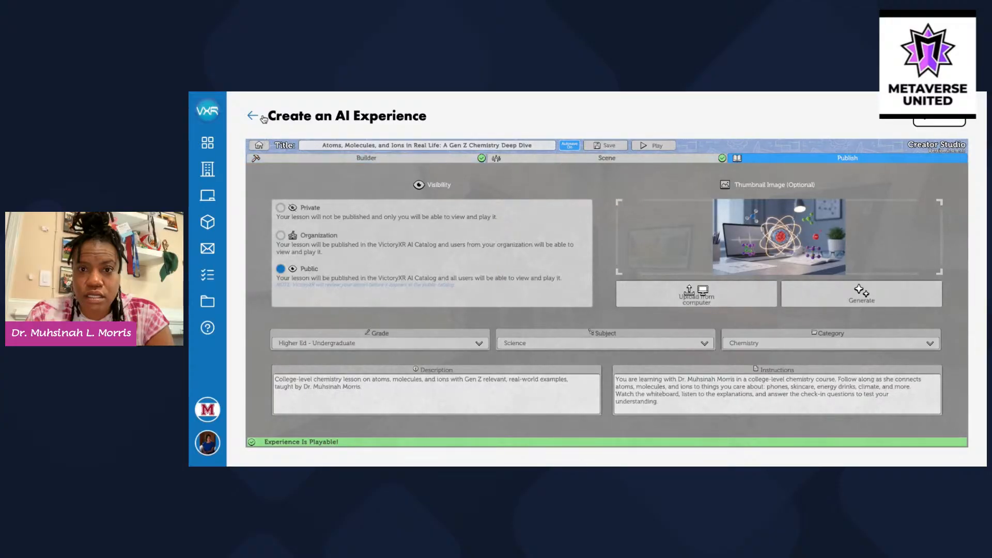
Return to the Builder block list, save the lesson, and start playing it
{"action": "left_click", "coordinate": [353, 162]}
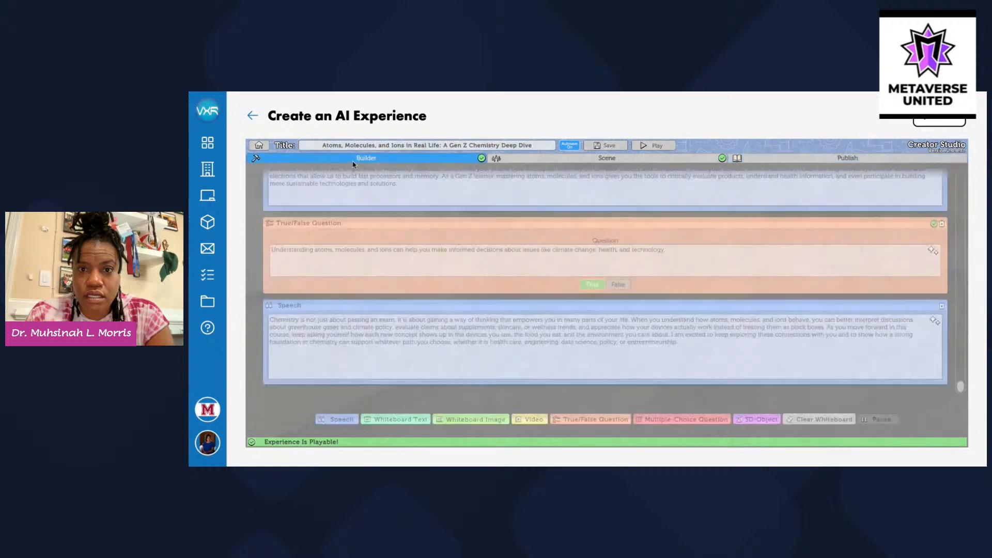
{"action": "left_click", "coordinate": [609, 146]}
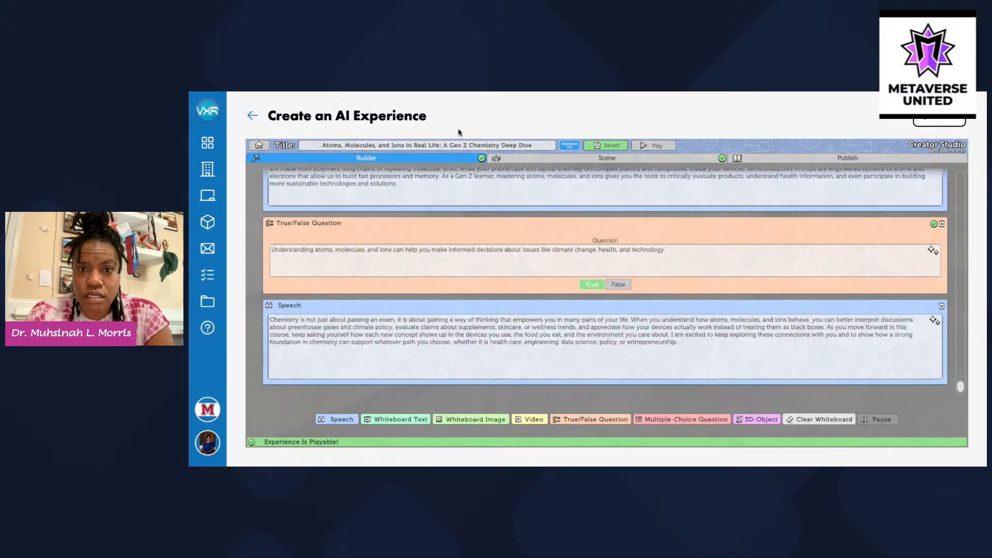
{"action": "left_click", "coordinate": [661, 150]}
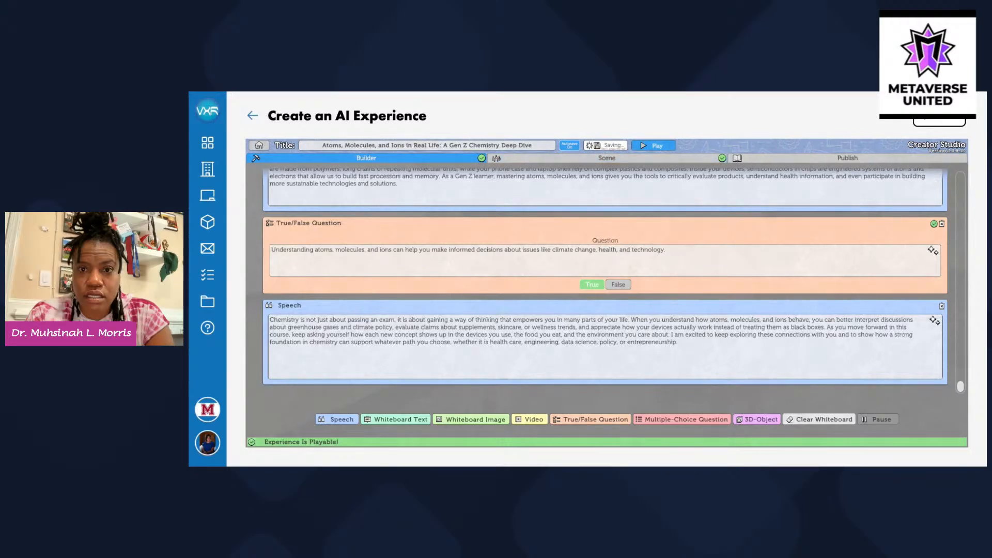